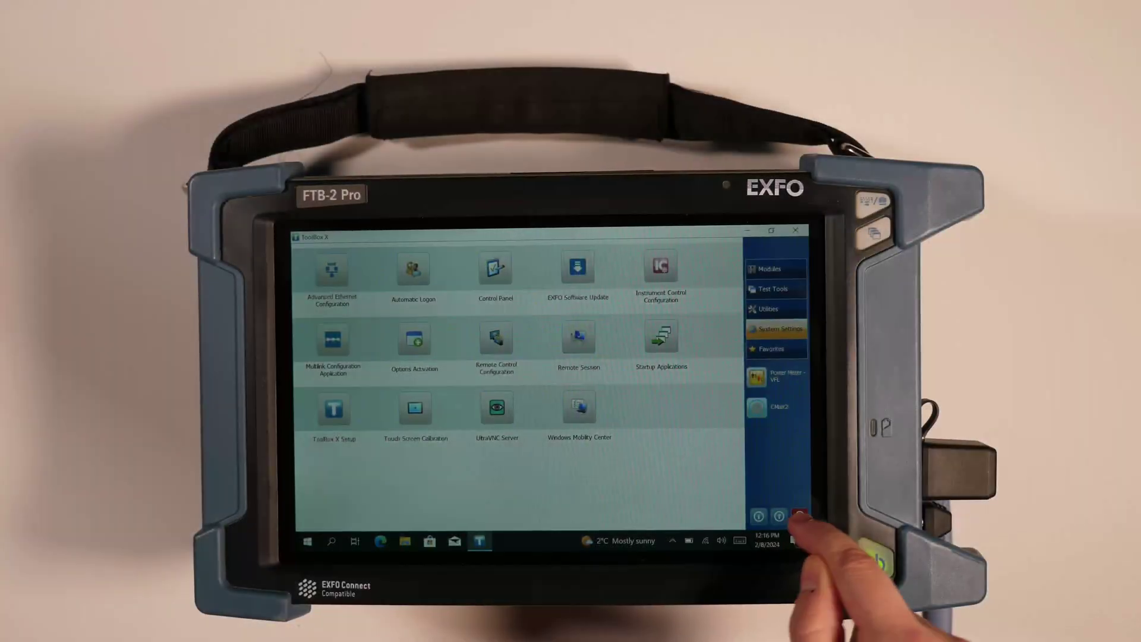
# Close ToolBox and restart the FTB-2 Pro from the Start menu power options
pyautogui.click(800, 515)
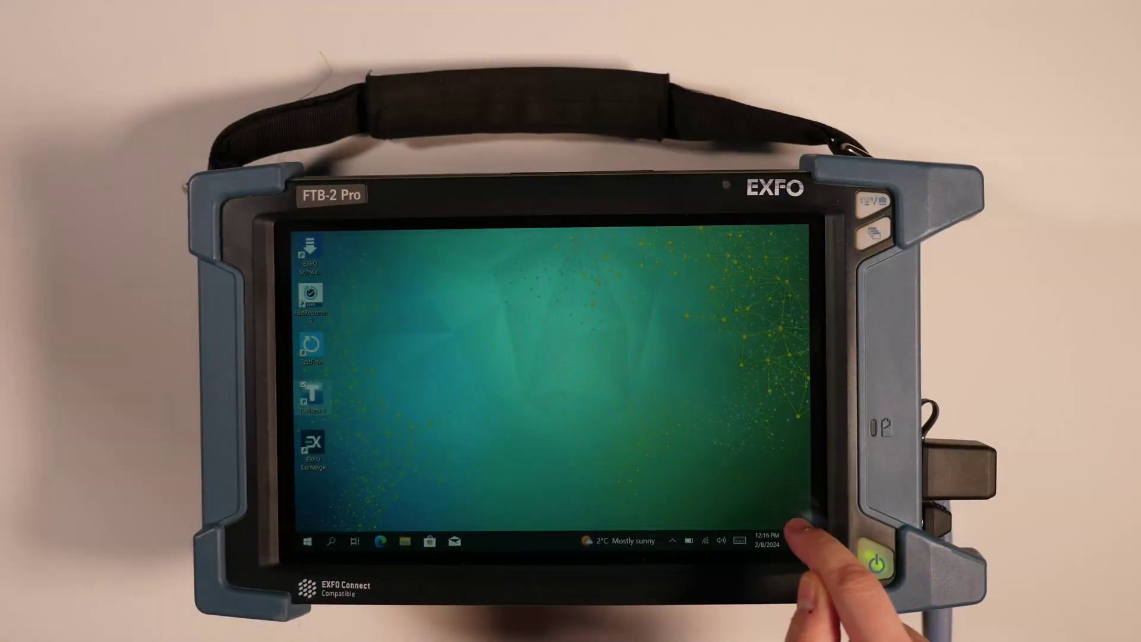
pyautogui.click(306, 541)
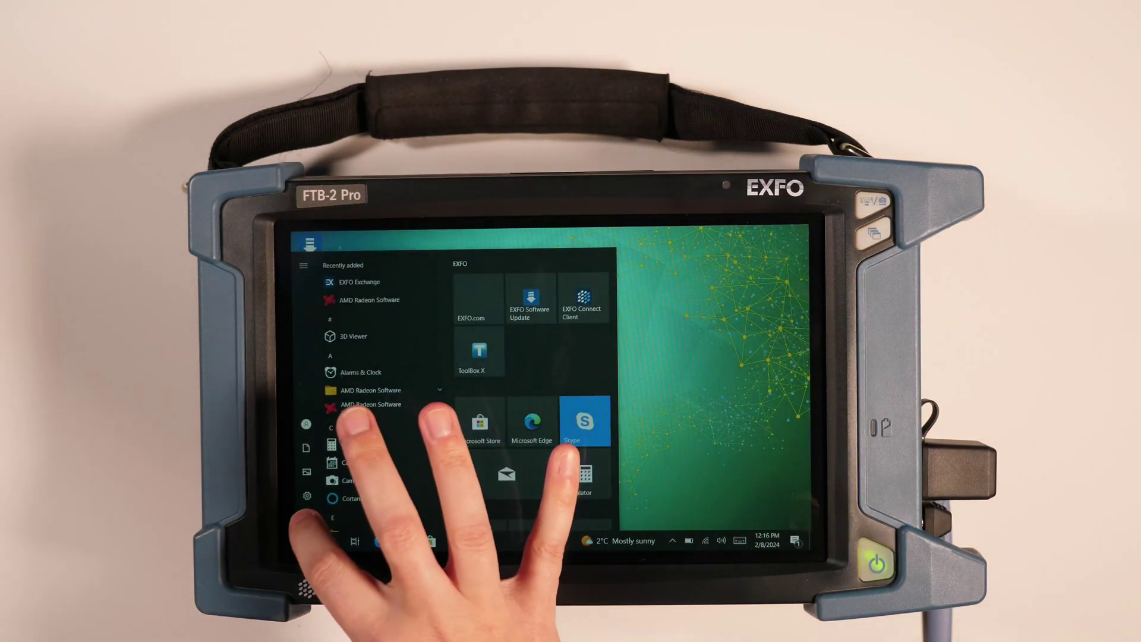
pyautogui.click(306, 519)
pyautogui.click(392, 491)
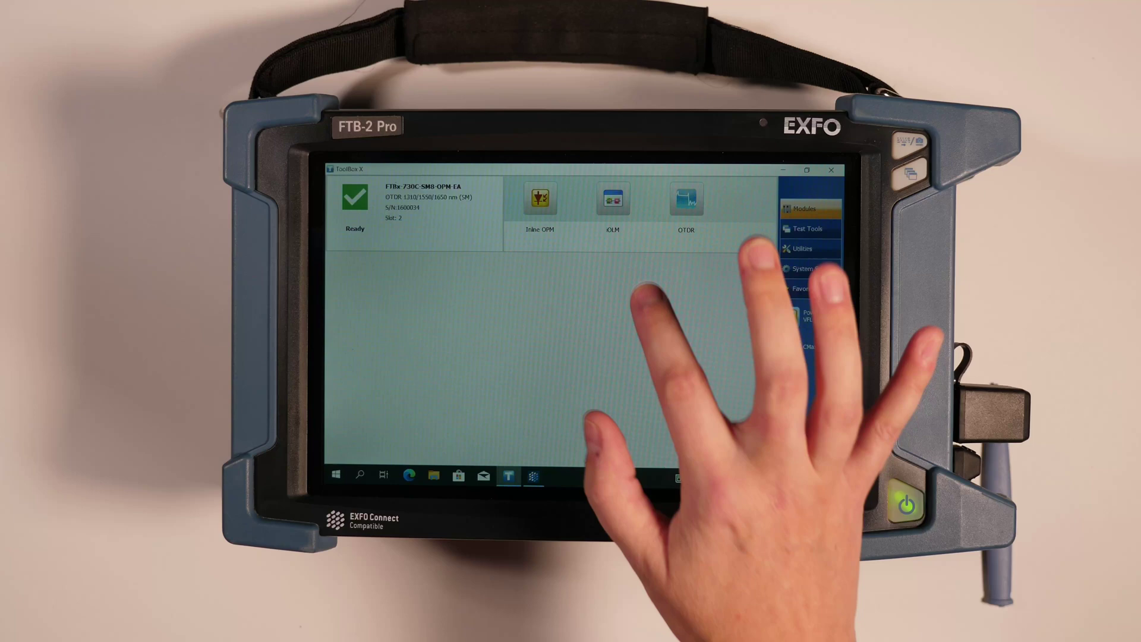
# Start an iOLM measurement, then check for, download and install the EXFO Software Update
pyautogui.click(620, 200)
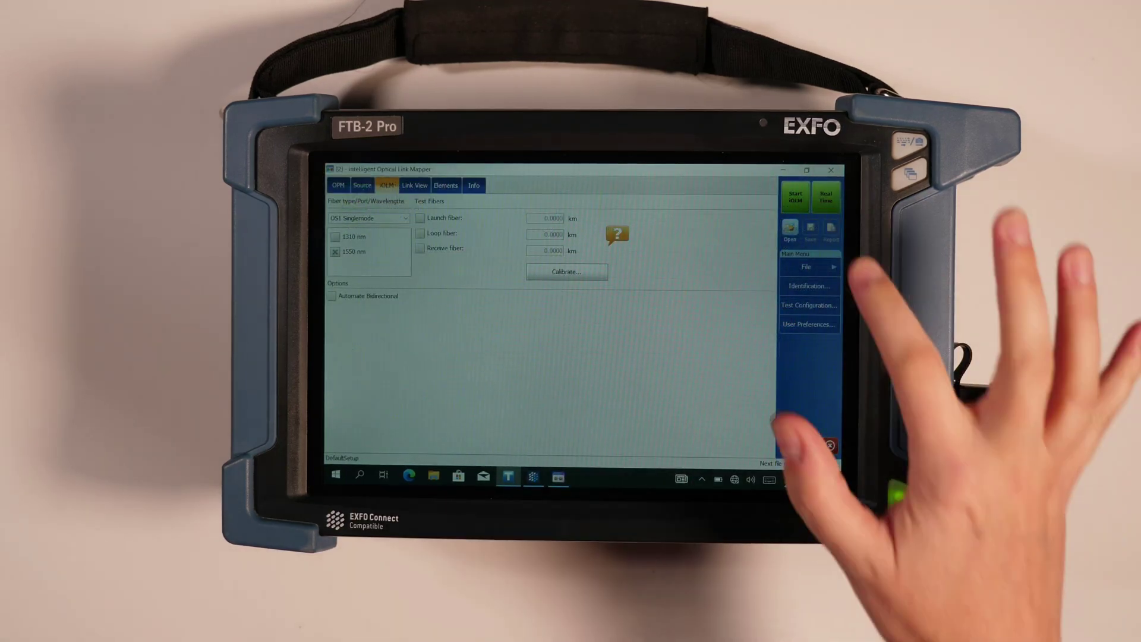
pyautogui.click(798, 198)
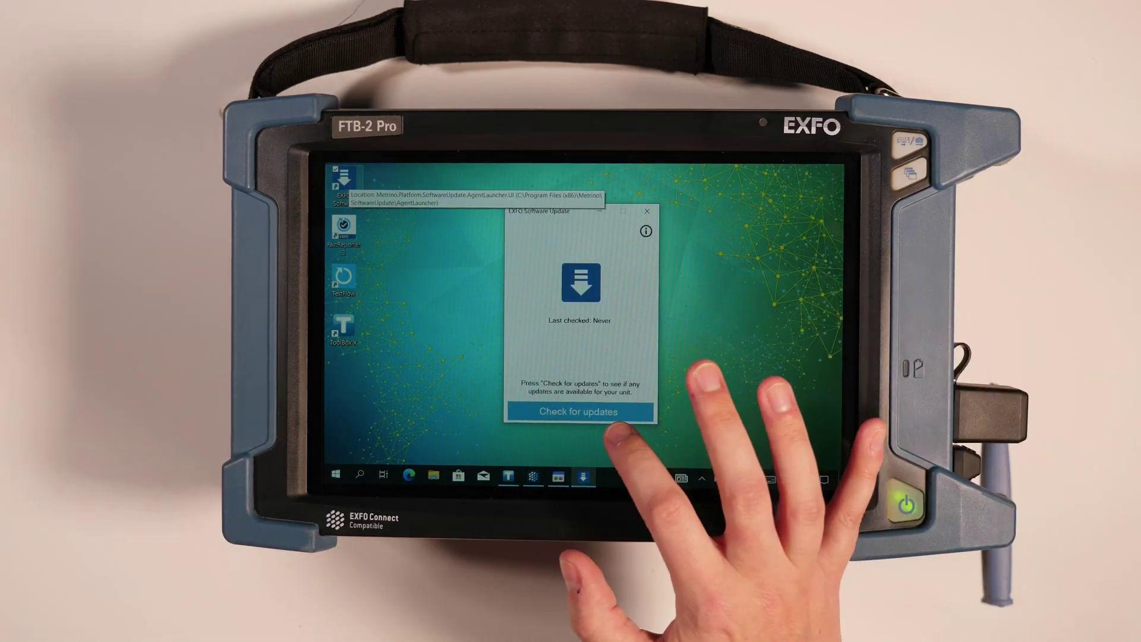
pyautogui.click(579, 410)
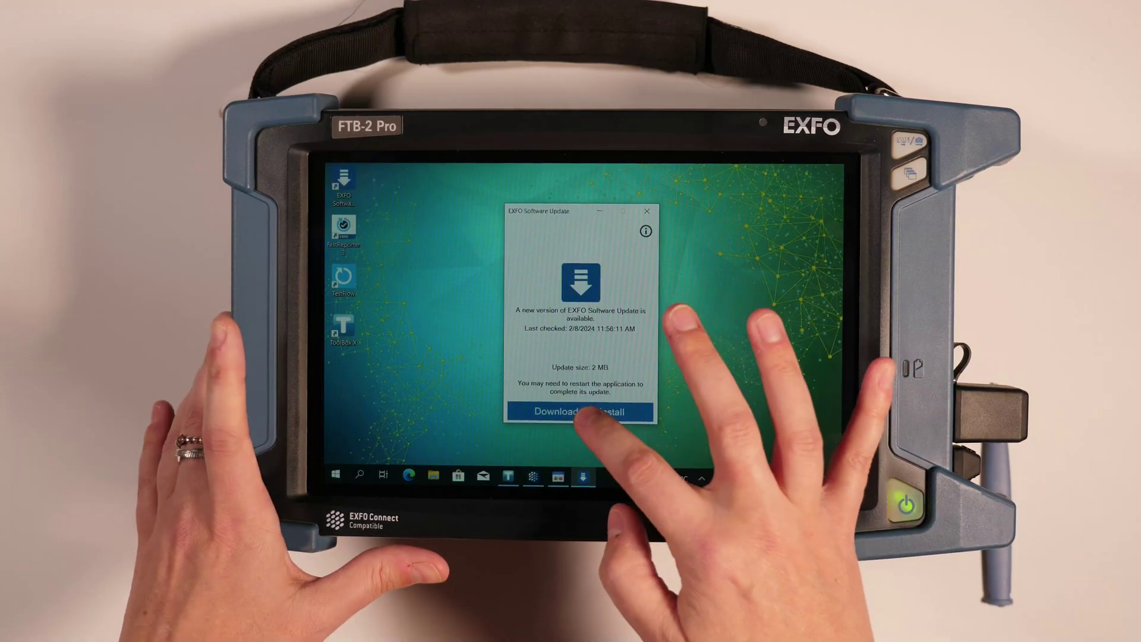
pyautogui.click(581, 411)
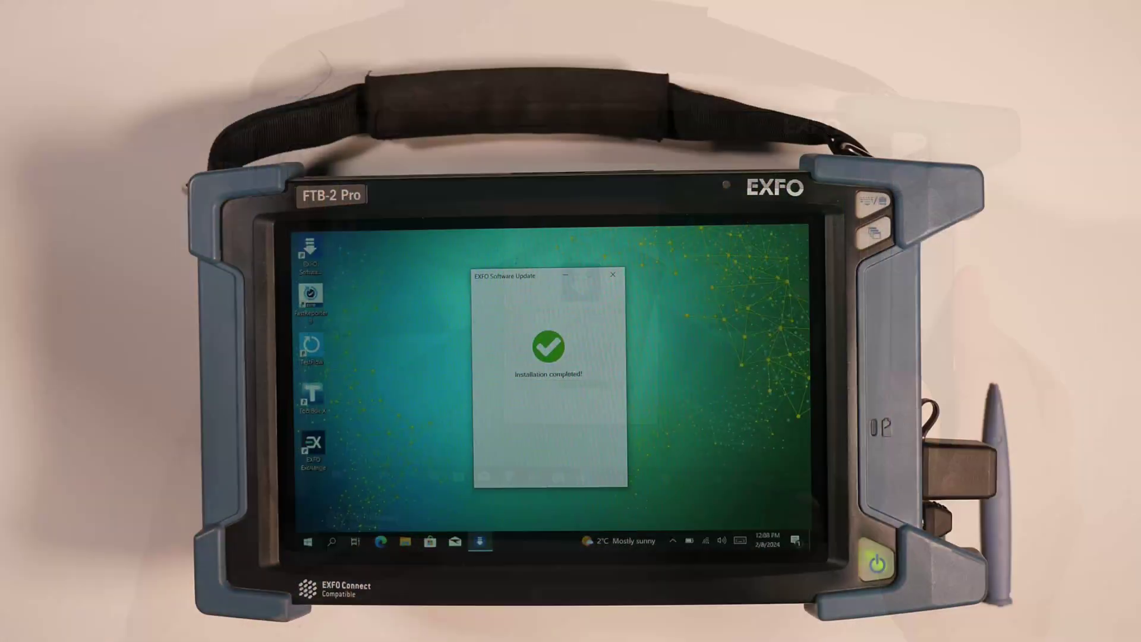